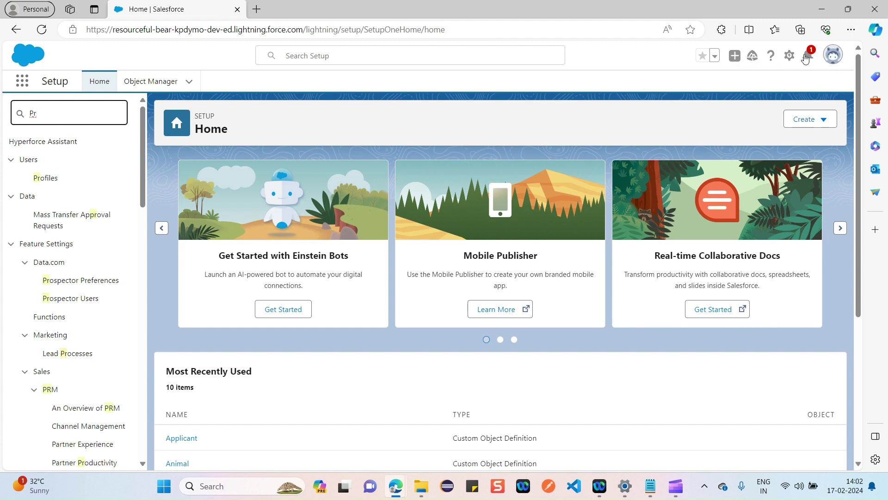
# Step: Open the Profiles page in Setup, dismiss the records-per-page setting, and look through the list of profiles
pyautogui.click(791, 58)
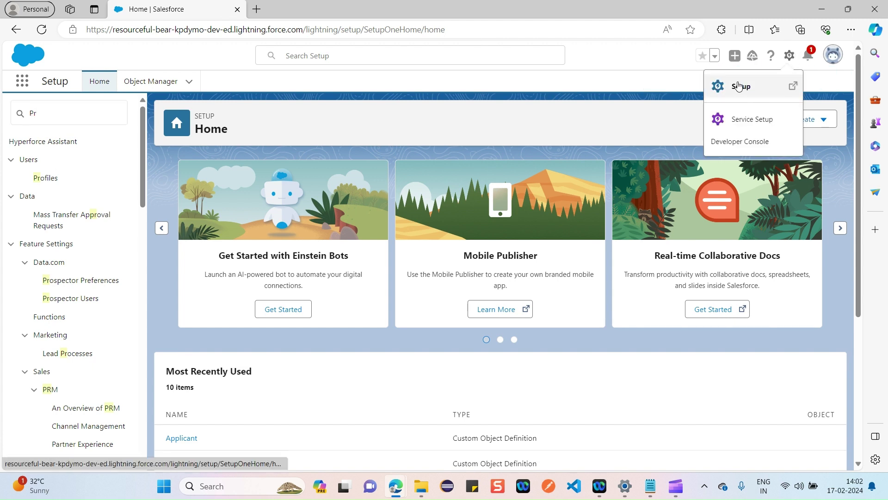
pyautogui.click(760, 86)
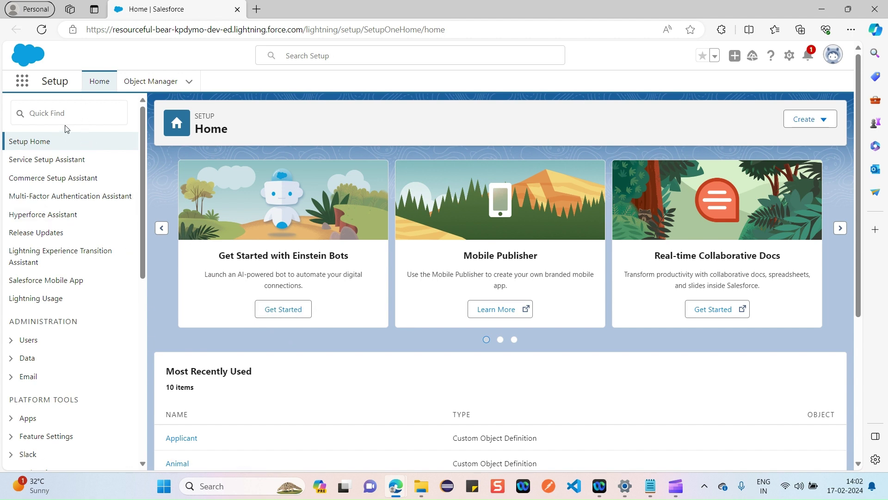
pyautogui.click(85, 114)
pyautogui.write('Profile')
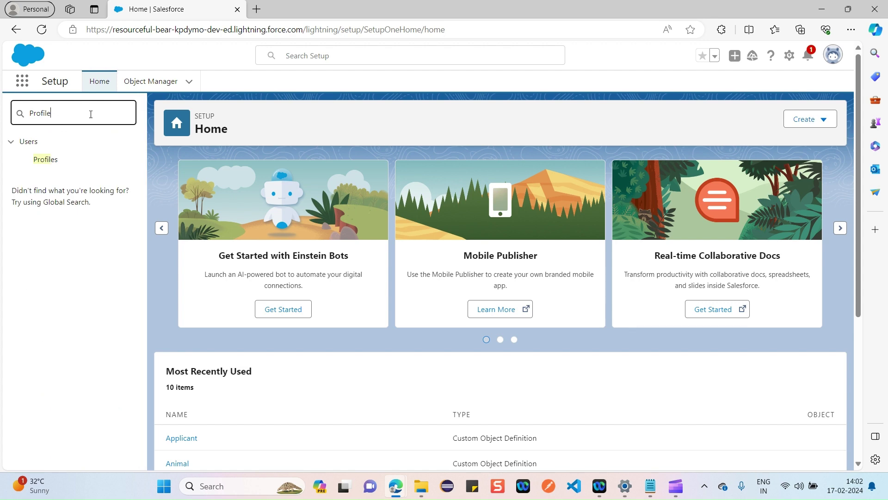
pyautogui.click(45, 159)
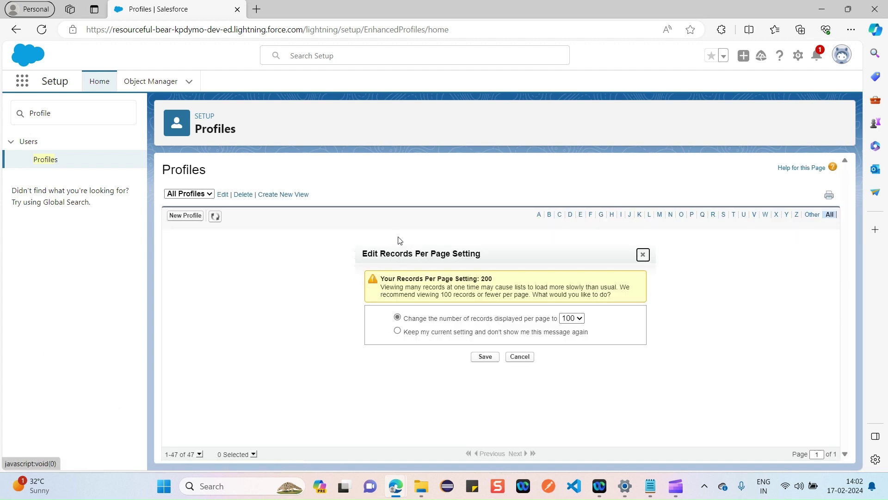
pyautogui.click(519, 357)
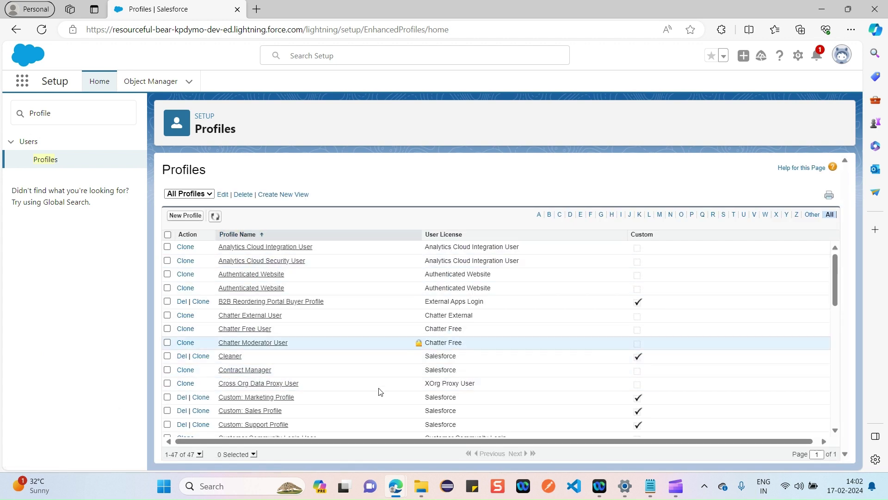
pyautogui.scroll(-4, 381, 353)
pyautogui.scroll(-2, 348, 378)
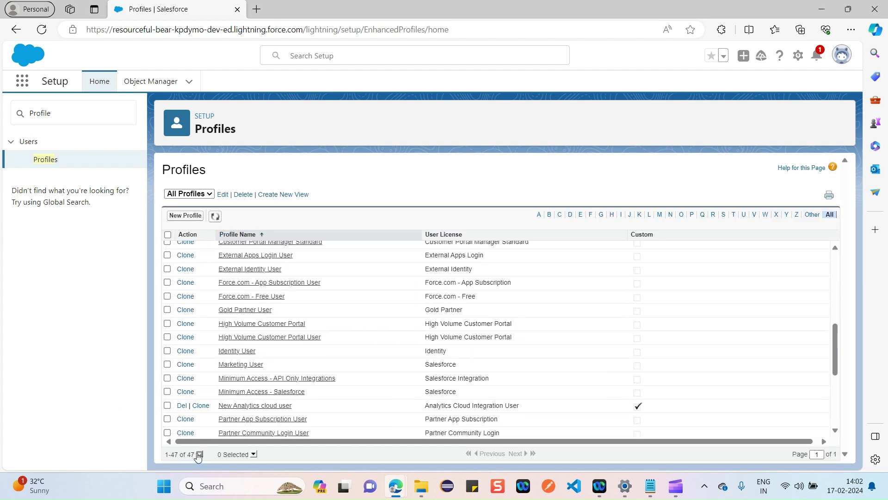
pyautogui.scroll(5, 413, 392)
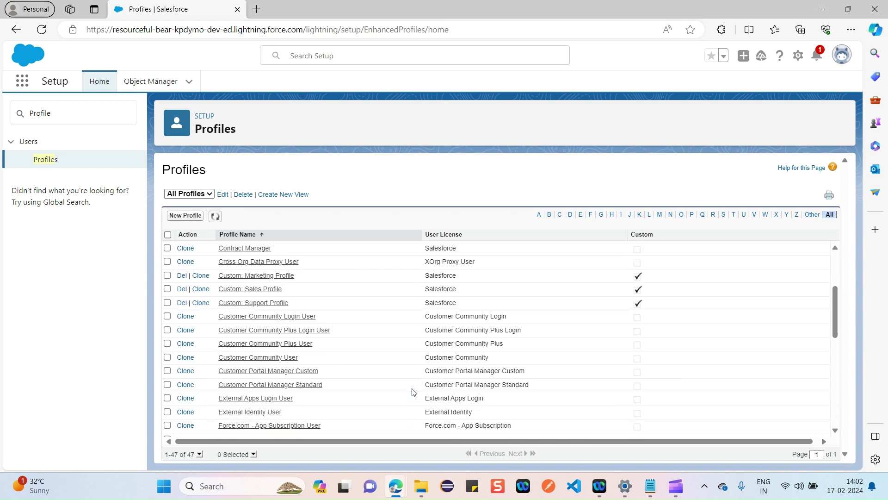
pyautogui.scroll(-1, 415, 392)
pyautogui.scroll(1, 414, 392)
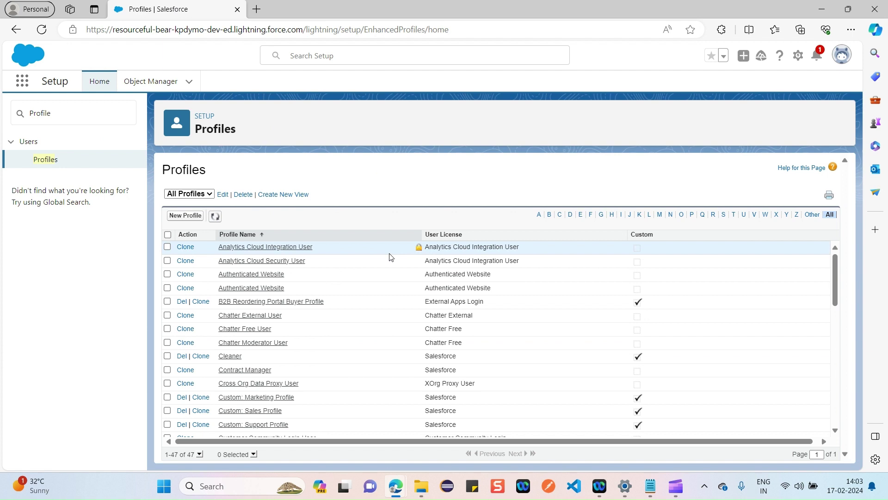
# Step: Find and open the Users page in Setup
pyautogui.click(55, 113)
pyautogui.moveTo(55, 113); pyautogui.dragTo(14, 108)
pyautogui.press('BackSpace')
pyautogui.write('users')
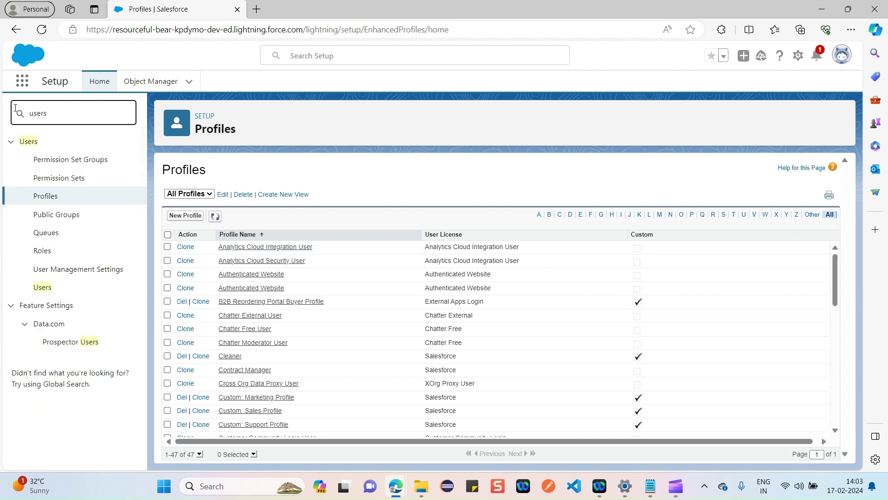
pyautogui.click(43, 288)
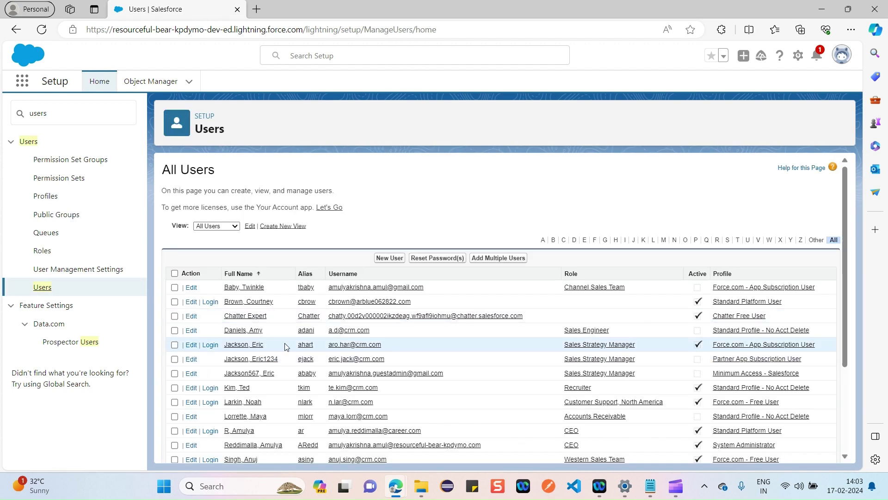
# Step: Open the user record with the Customer Support, International role and check which profile is assigned
pyautogui.scroll(-3, 287, 367)
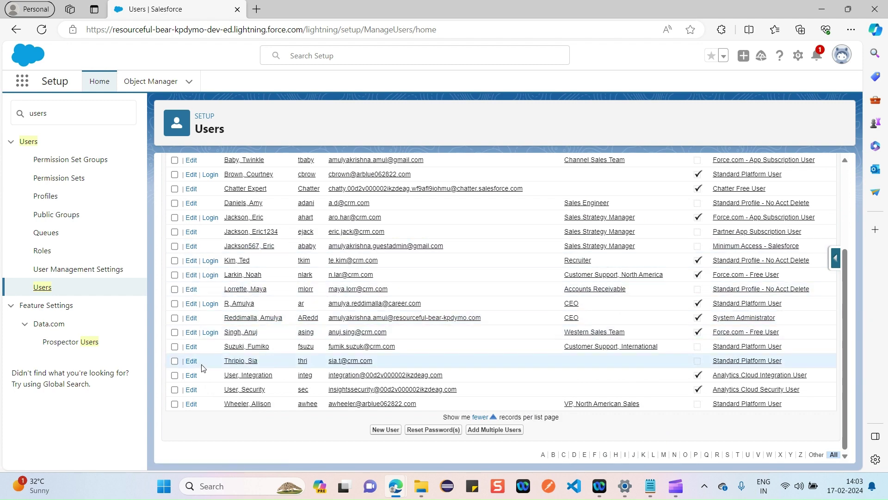
pyautogui.click(242, 349)
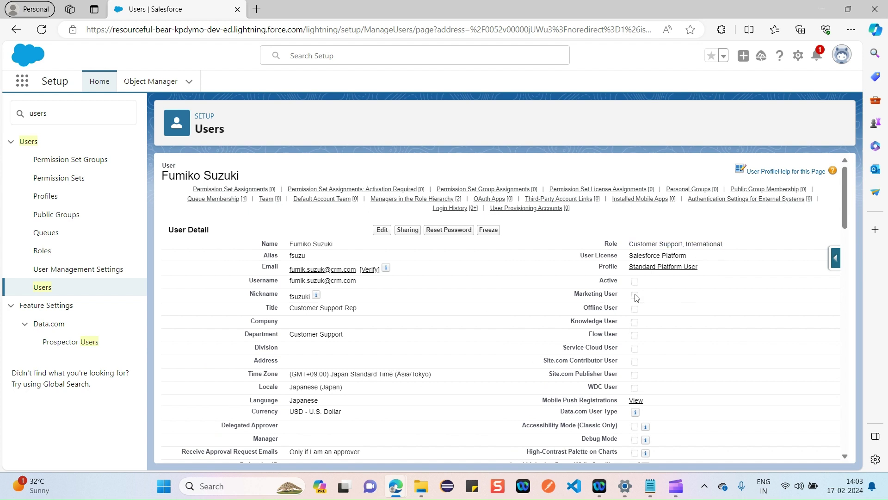
pyautogui.moveTo(590, 268); pyautogui.dragTo(704, 270)
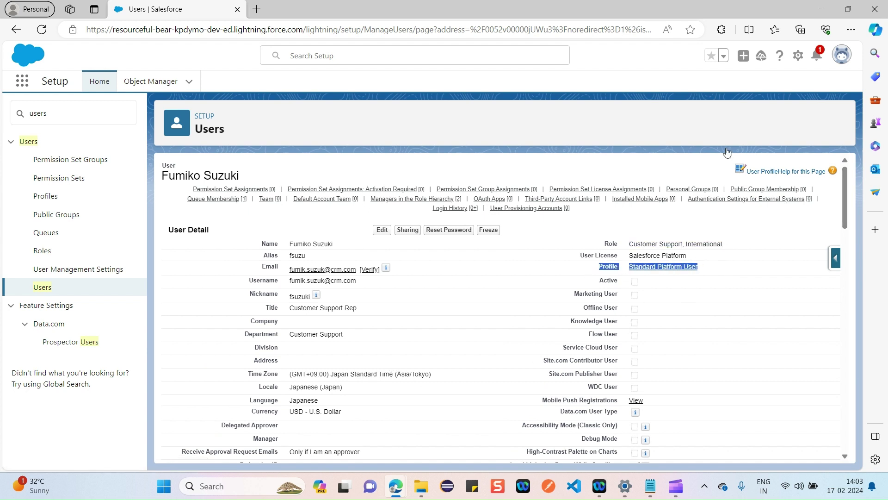
pyautogui.click(597, 123)
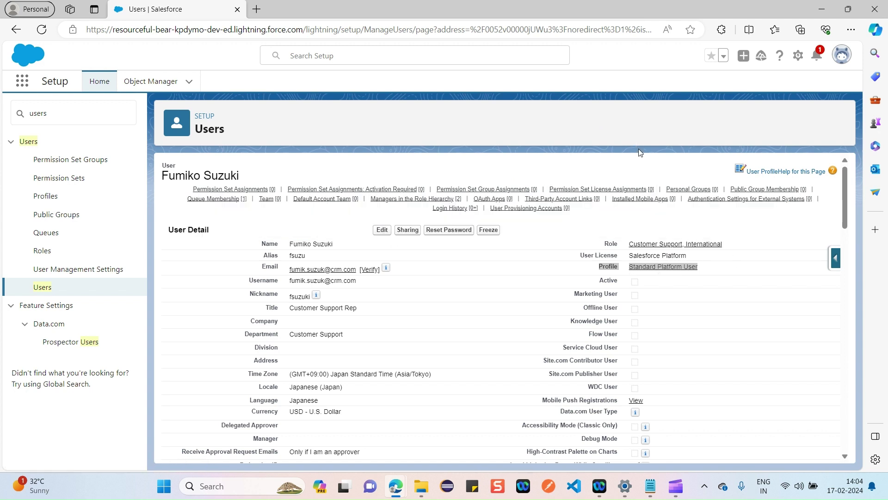
# Step: Return to the Profiles list, dismiss the records-per-page setting, and open the System Administrator profile
pyautogui.click(20, 118)
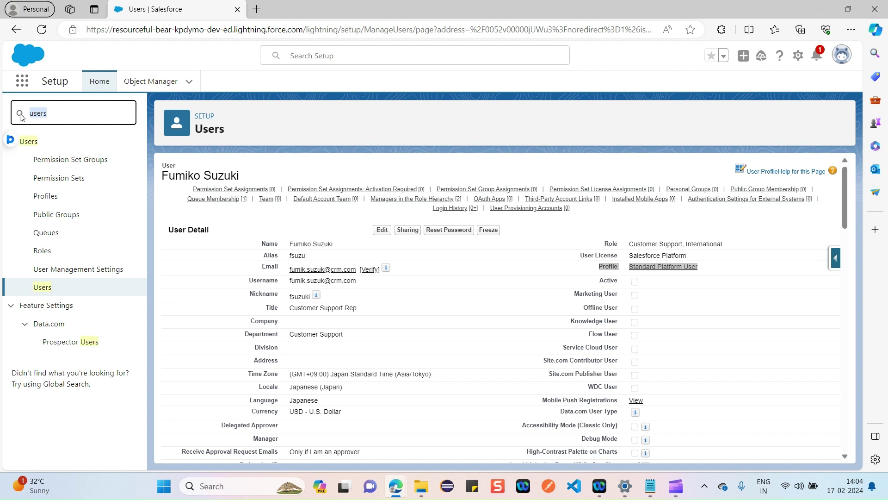
pyautogui.write('profile')
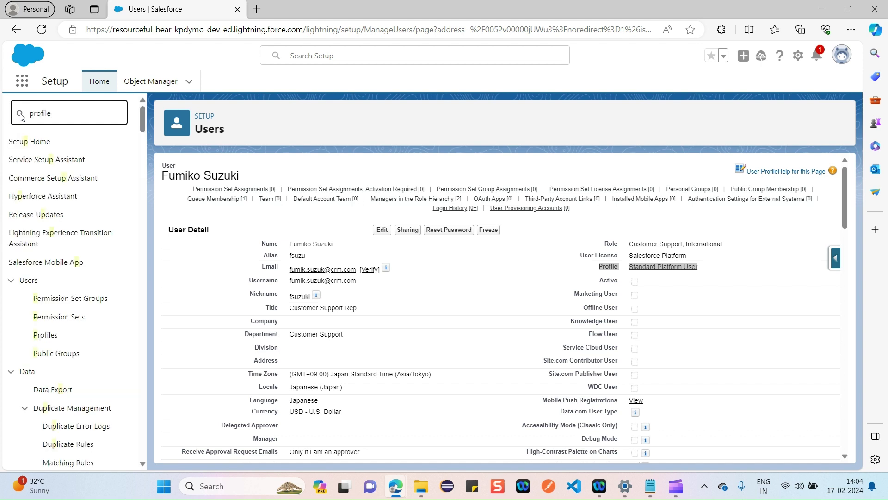
pyautogui.click(45, 159)
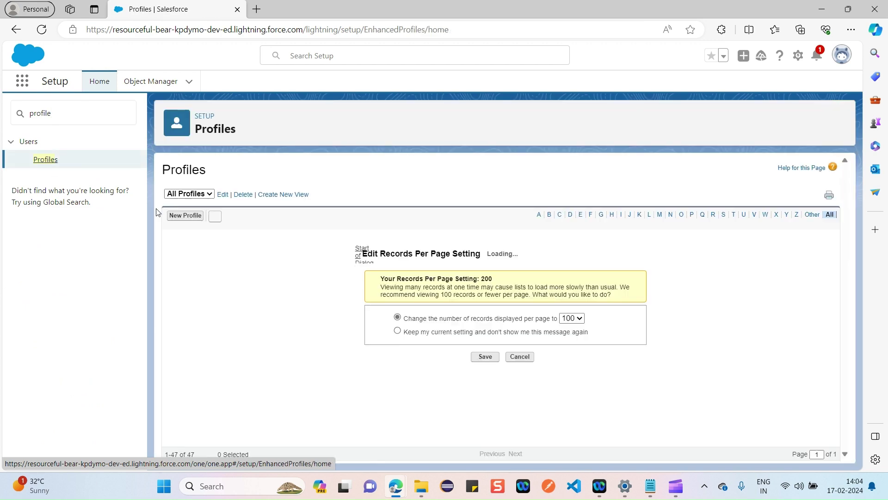
pyautogui.click(520, 356)
pyautogui.scroll(-6, 363, 363)
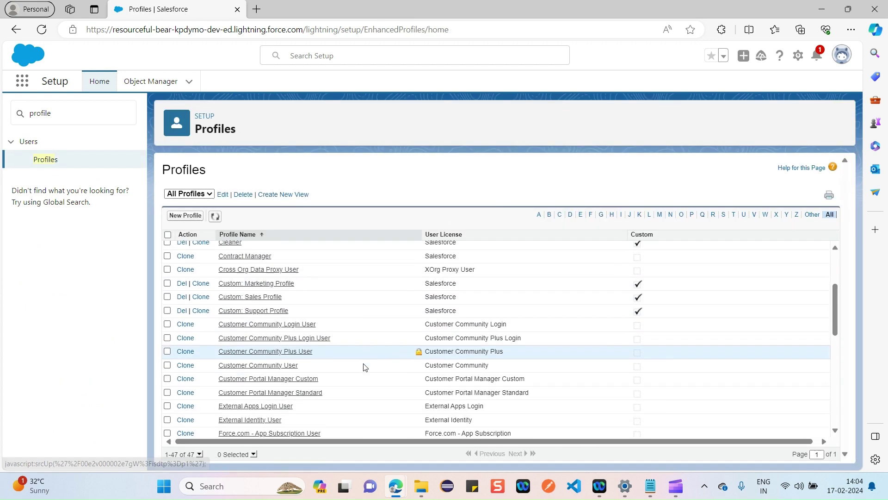
pyautogui.scroll(-5, 357, 372)
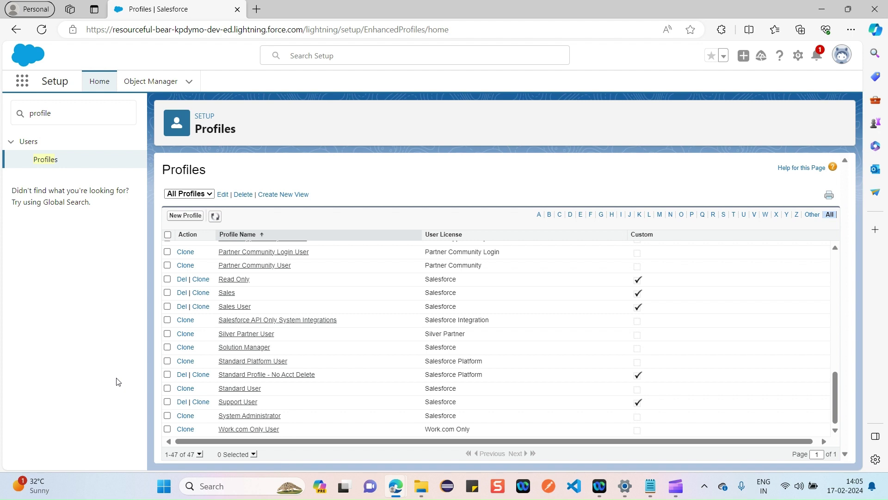
pyautogui.click(270, 416)
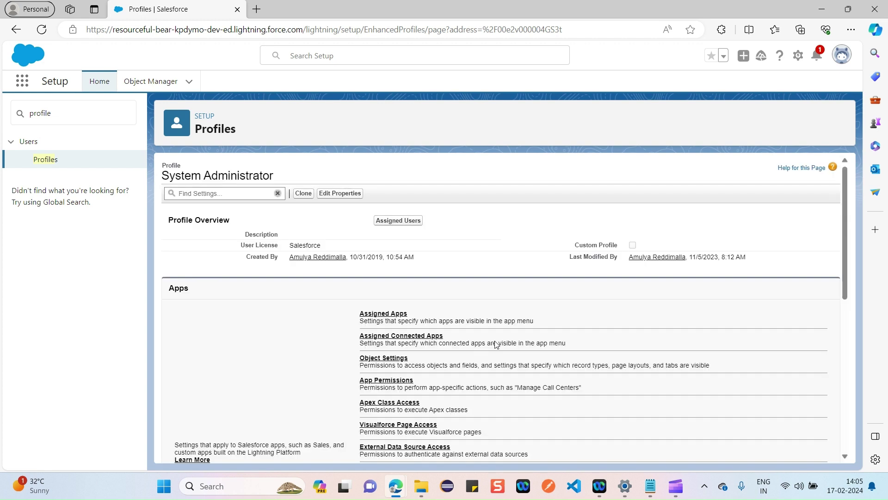
# Step: Review the Apps and System settings sections of the System Administrator profile, including App Permissions
pyautogui.scroll(-3, 407, 357)
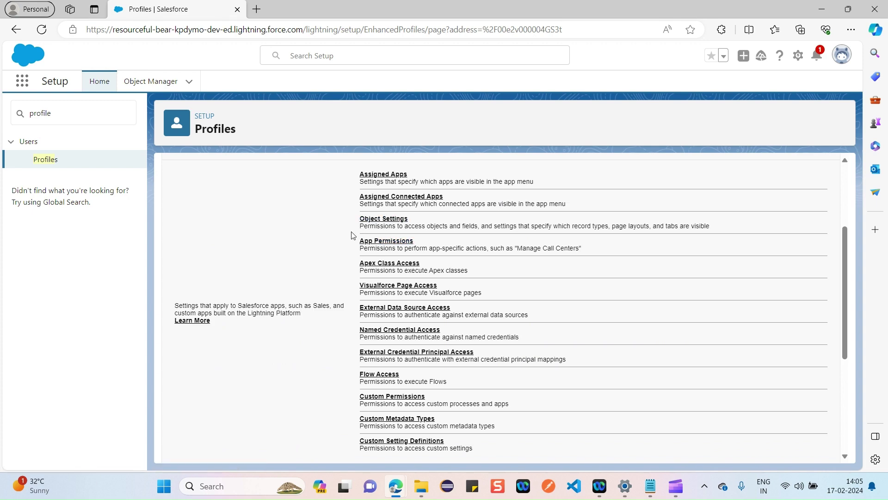
pyautogui.moveTo(341, 235); pyautogui.dragTo(436, 243)
pyautogui.click(310, 368)
pyautogui.scroll(-3, 310, 369)
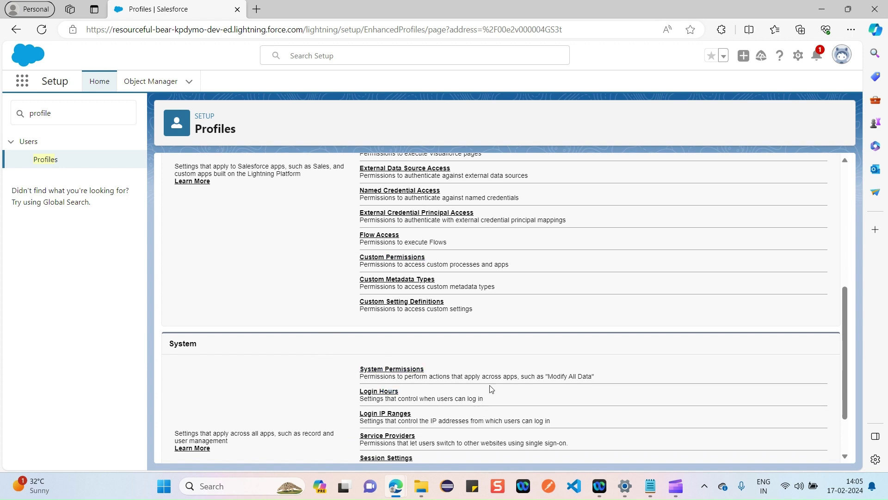
pyautogui.scroll(-1, 460, 394)
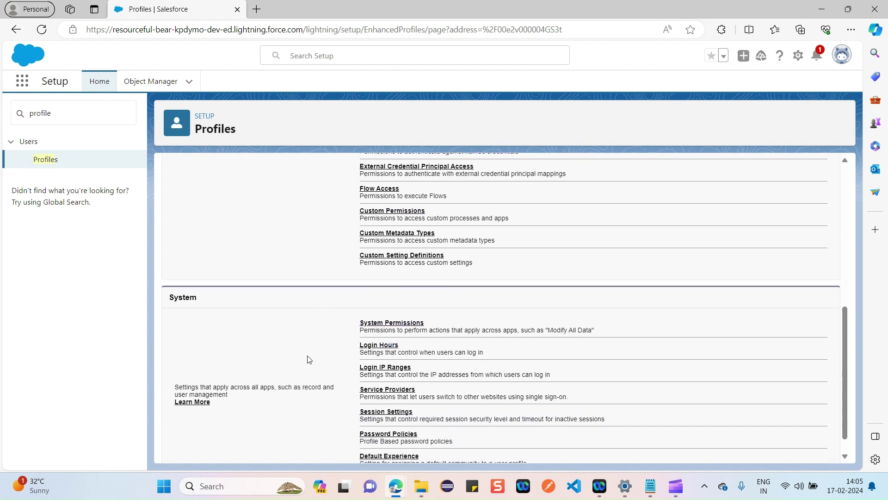
pyautogui.scroll(-1, 304, 427)
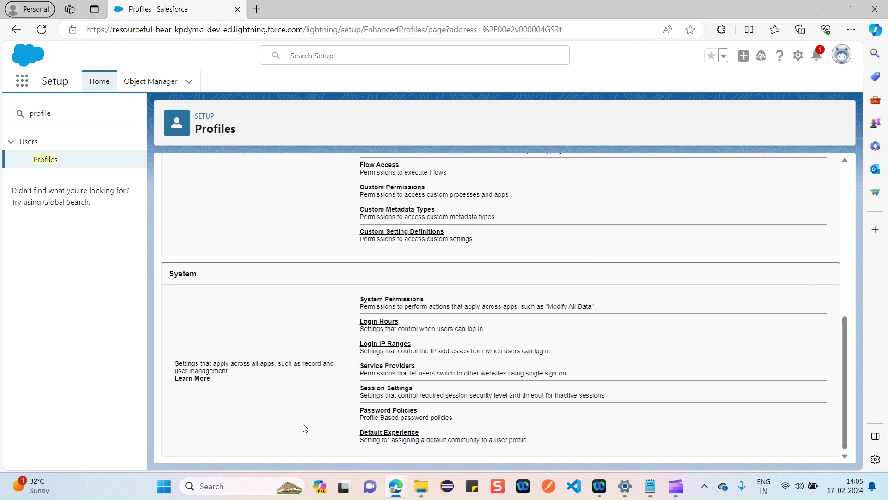
pyautogui.scroll(7, 544, 410)
pyautogui.scroll(1, 544, 410)
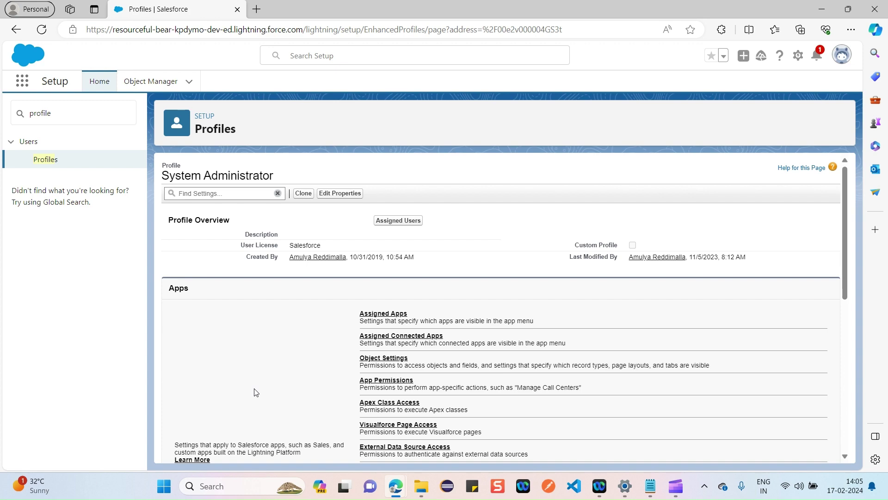
pyautogui.scroll(-7, 452, 404)
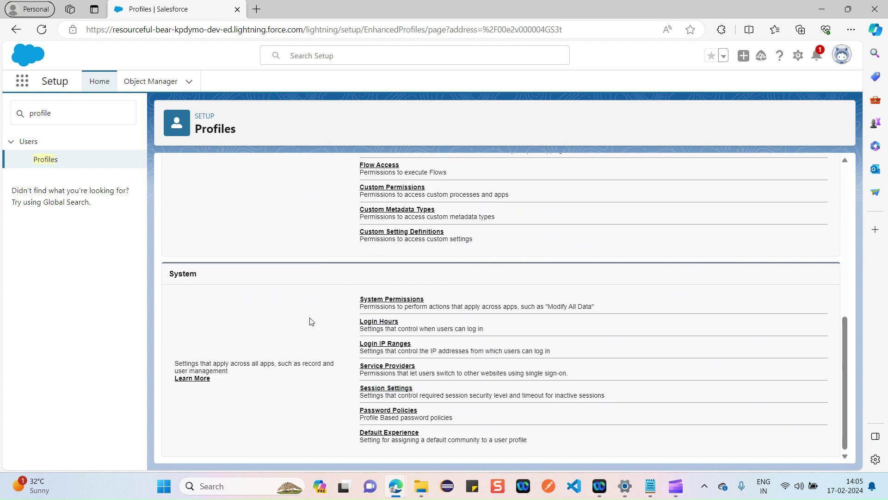
pyautogui.scroll(6, 501, 345)
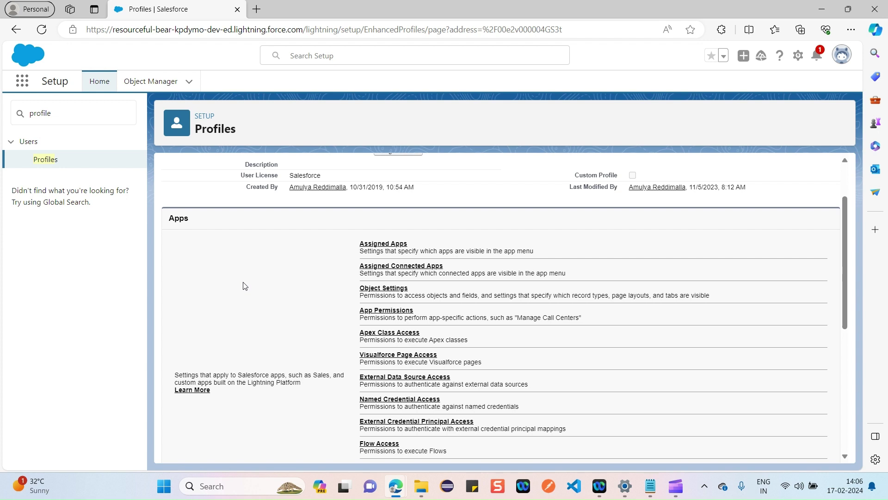
# Step: Open the profile's object settings for Cases and examine the object permissions
pyautogui.click(372, 289)
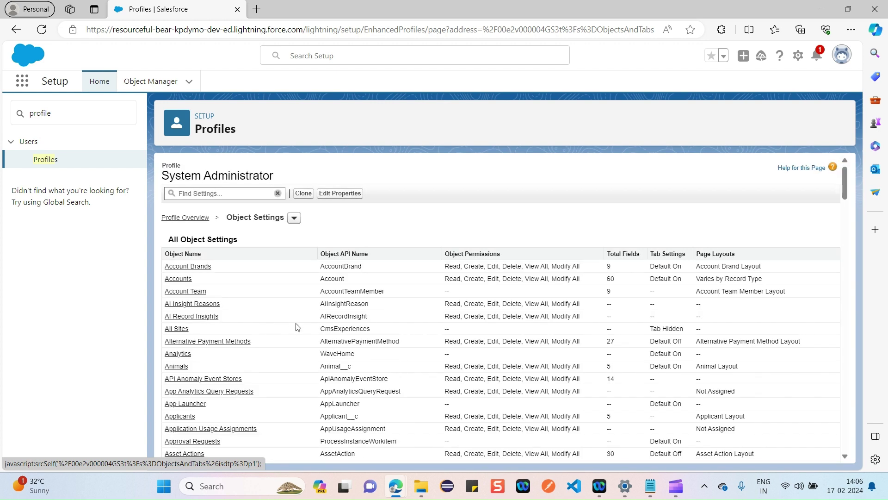
pyautogui.scroll(-7, 298, 327)
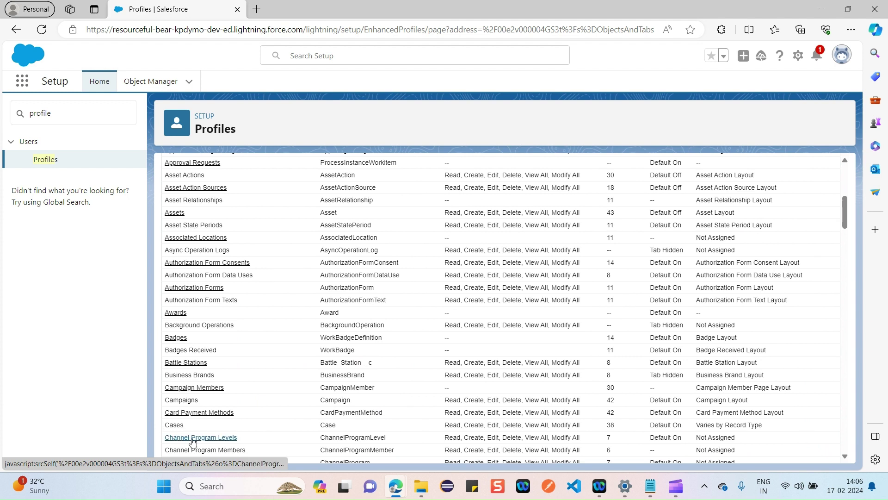
pyautogui.click(184, 422)
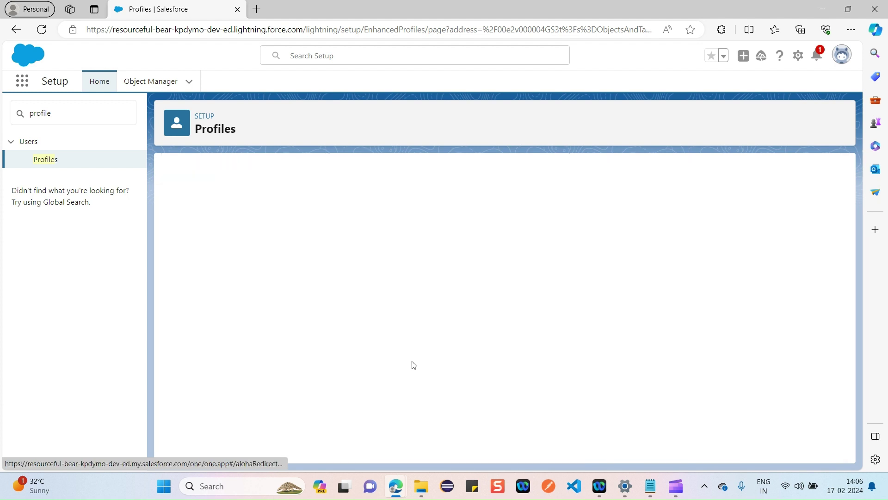
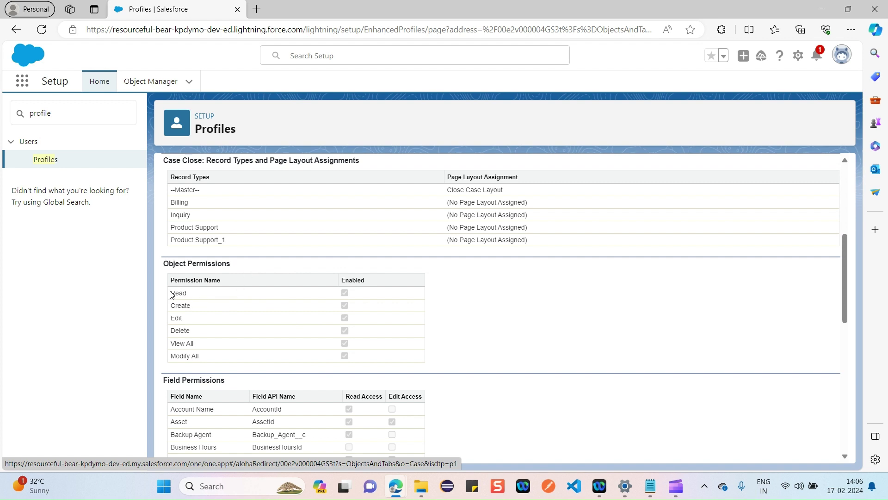
pyautogui.moveTo(170, 293); pyautogui.dragTo(170, 328)
pyautogui.click(470, 361)
# Step: Examine the field permissions for Cases, including the read and edit access of the Account Name field
pyautogui.scroll(-1, 470, 357)
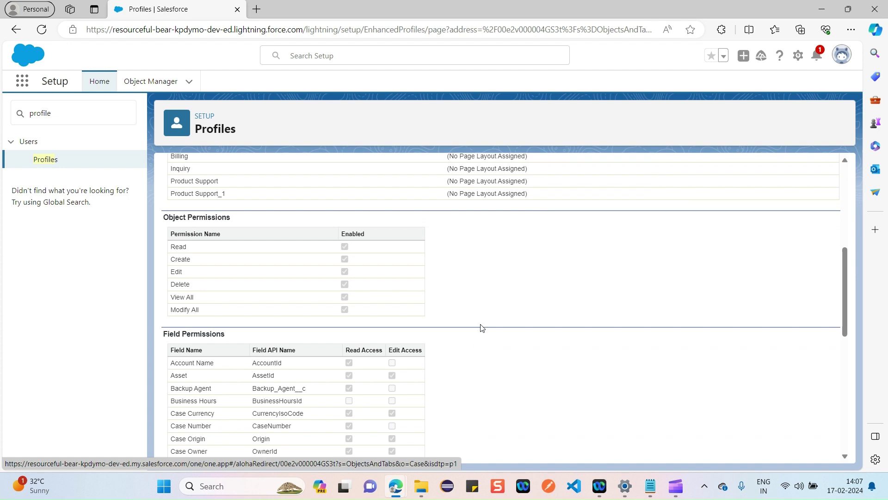
pyautogui.scroll(-3, 471, 330)
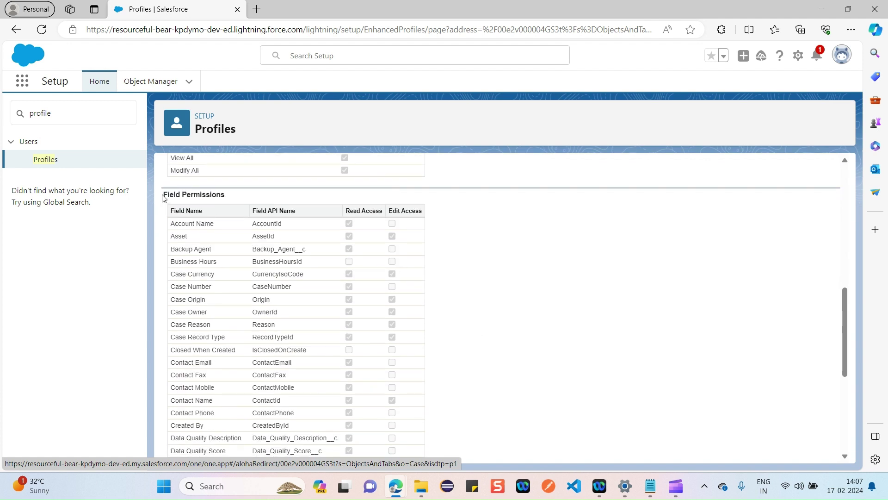
pyautogui.moveTo(162, 198); pyautogui.dragTo(231, 195)
pyautogui.click(517, 271)
pyautogui.moveTo(218, 224); pyautogui.dragTo(159, 224)
pyautogui.click(424, 251)
pyautogui.moveTo(413, 231); pyautogui.dragTo(357, 229)
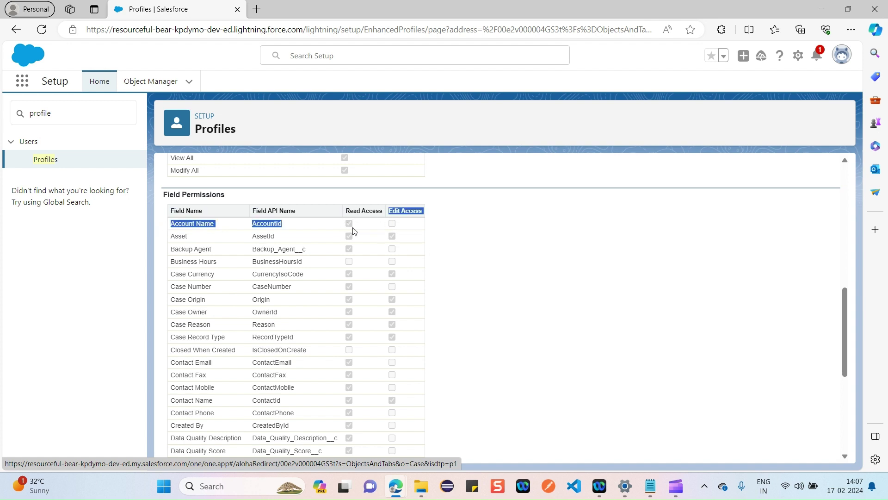
pyautogui.click(503, 245)
pyautogui.scroll(-1, 259, 315)
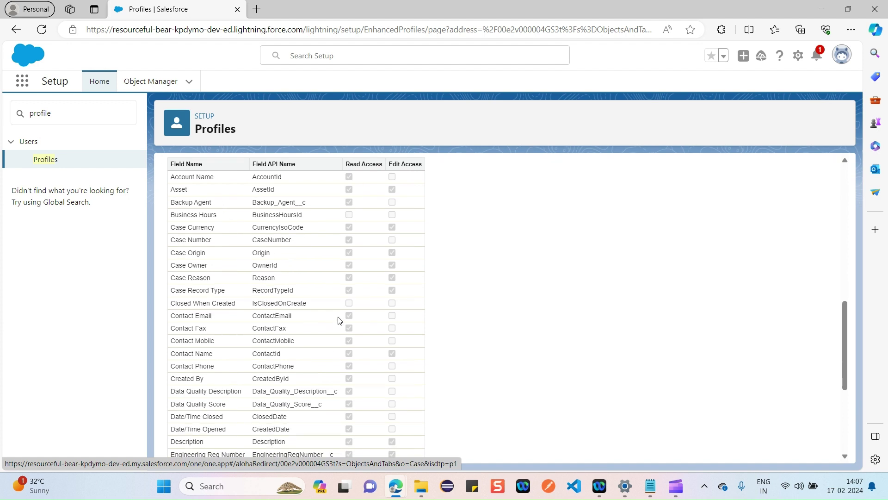
# Step: Examine the read and edit access of the Contact Name field in the Cases field permissions
pyautogui.moveTo(171, 353); pyautogui.dragTo(498, 330)
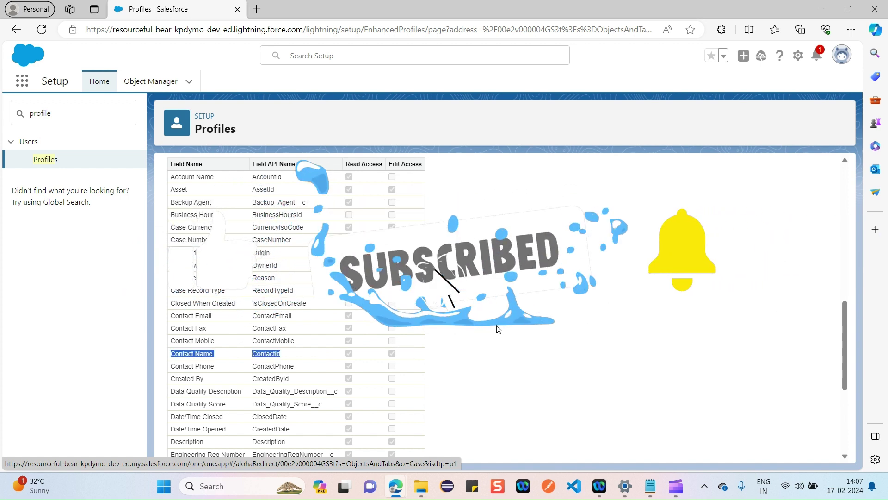
pyautogui.click(498, 328)
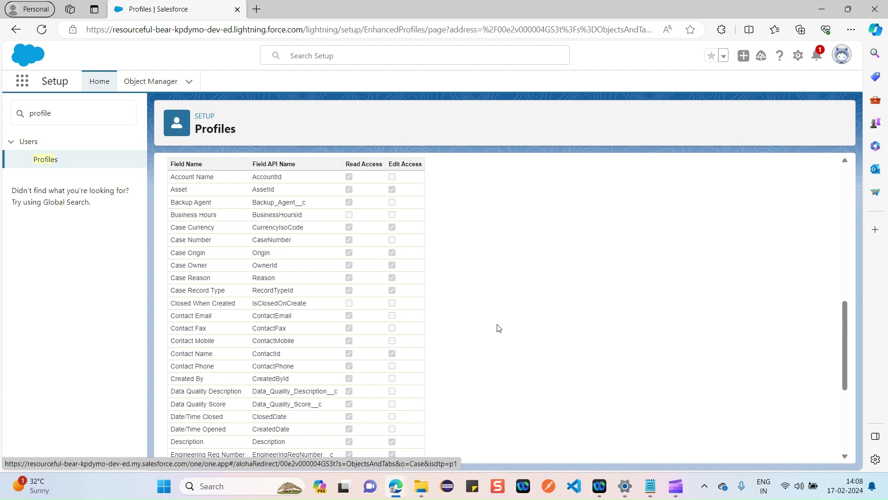
# Step: Search Setup for "role", open the Roles page, and view the organization's role hierarchy
pyautogui.doubleClick(40, 114)
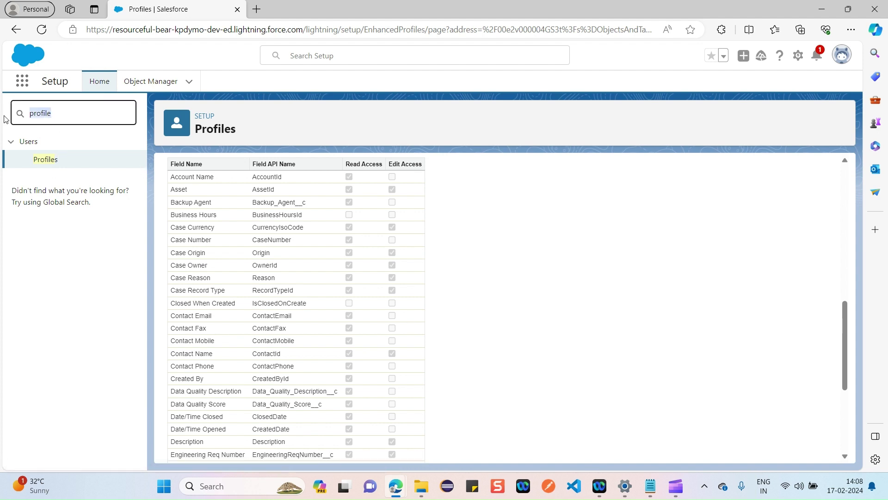
pyautogui.write('role')
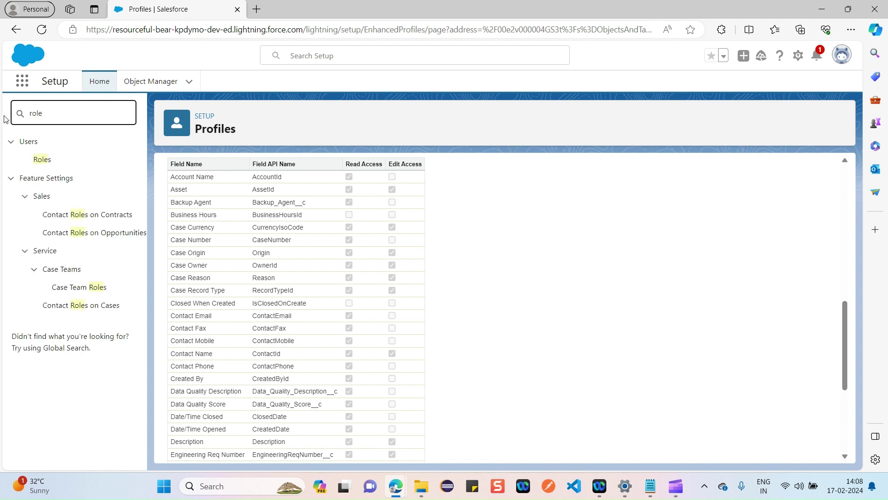
pyautogui.click(42, 159)
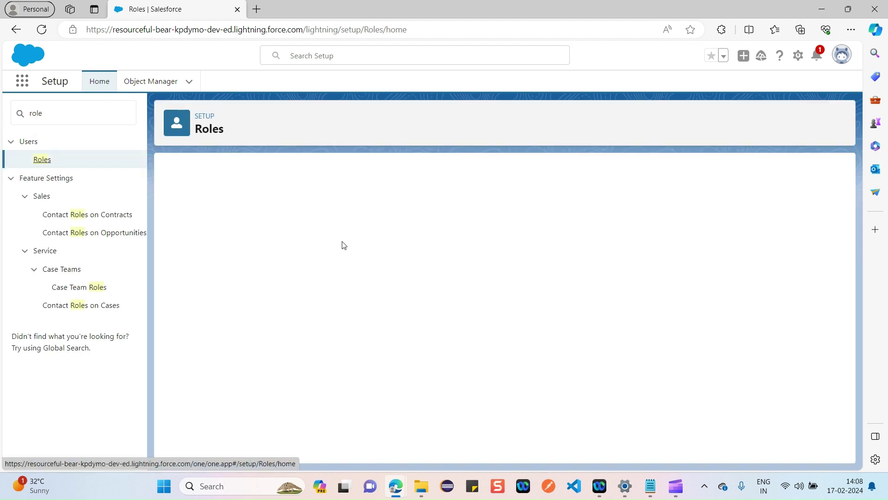
pyautogui.click(503, 401)
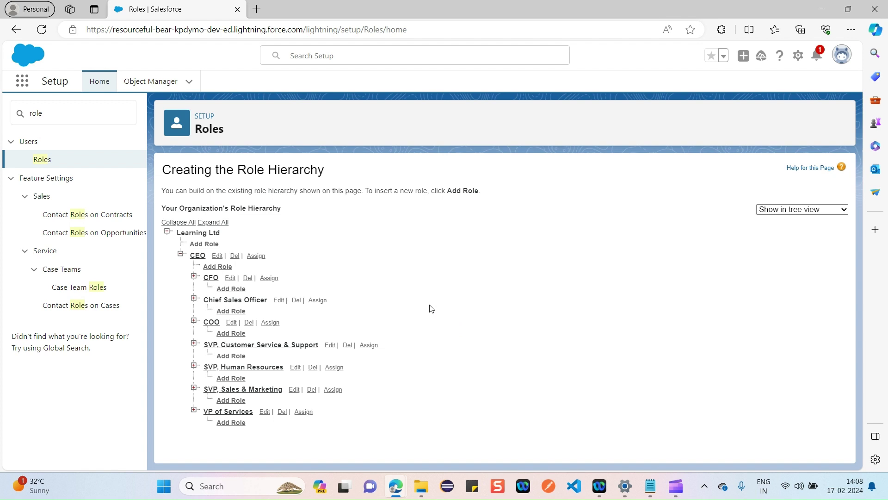
pyautogui.doubleClick(266, 169)
pyautogui.click(349, 176)
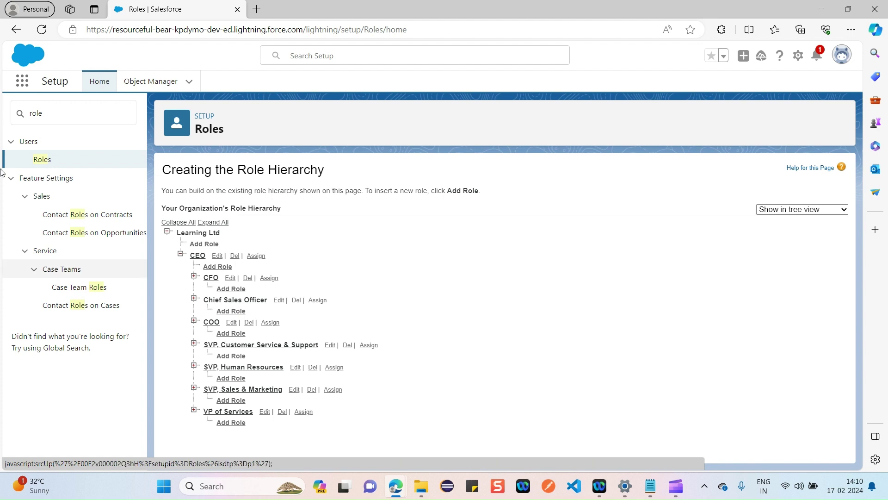
# Step: Open the CEO role from the hierarchy and examine its Opportunity Access and Case Access settings
pyautogui.click(197, 256)
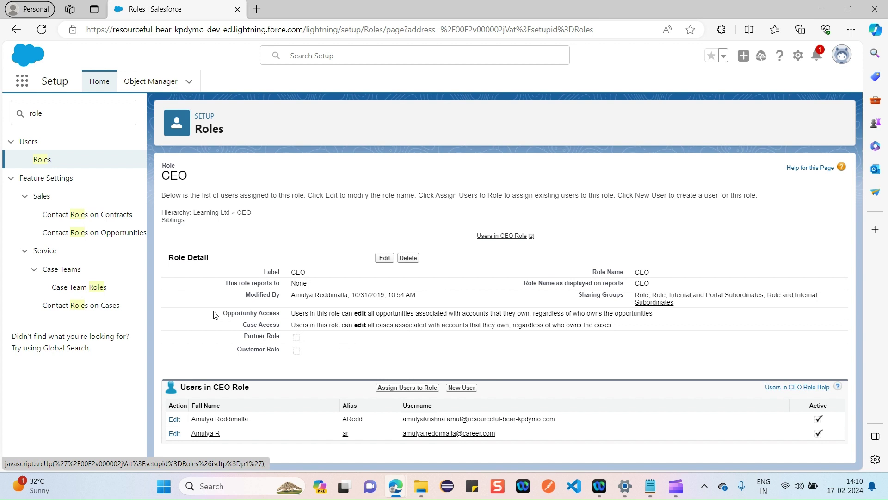
pyautogui.moveTo(223, 313); pyautogui.dragTo(648, 324)
pyautogui.click(550, 132)
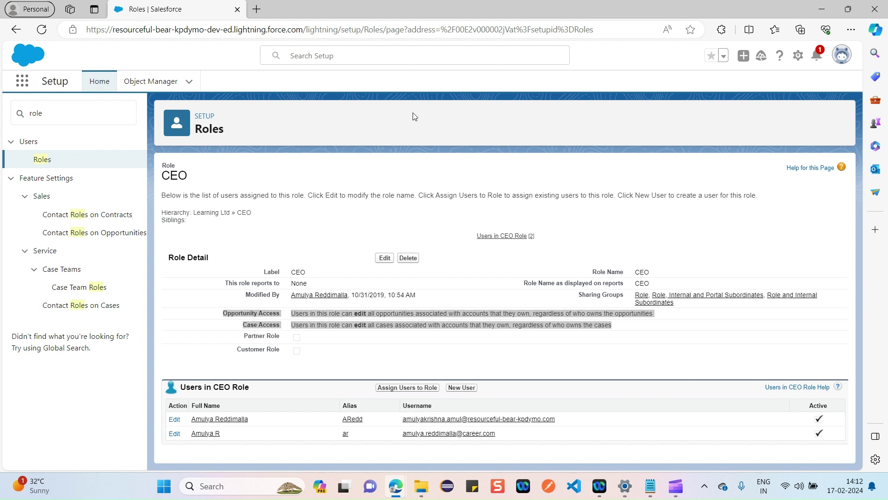
# Step: Search Setup for "user", open the Users list, and open the user with the Customer Support, International role
pyautogui.doubleClick(72, 112)
pyautogui.write('user')
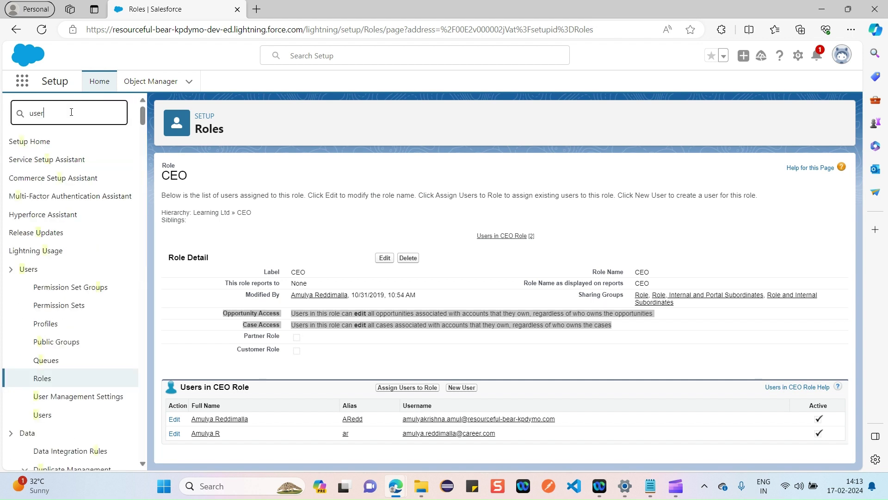
pyautogui.click(42, 288)
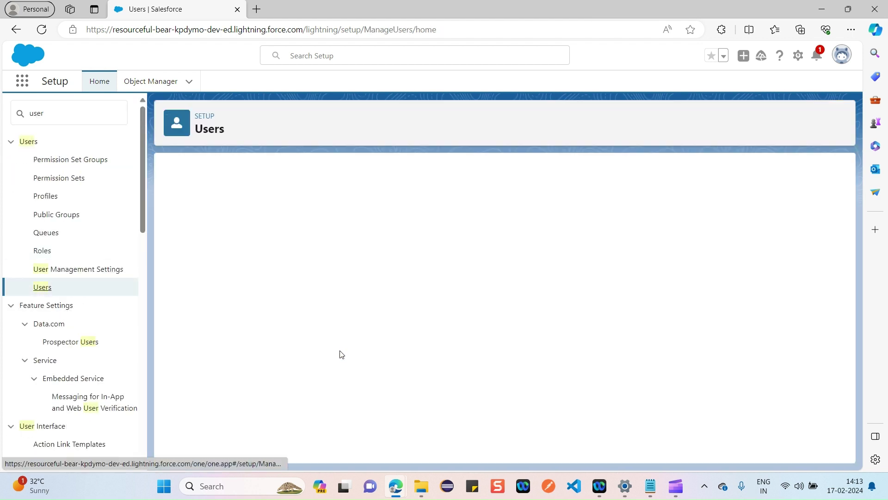
pyautogui.scroll(-3, 301, 377)
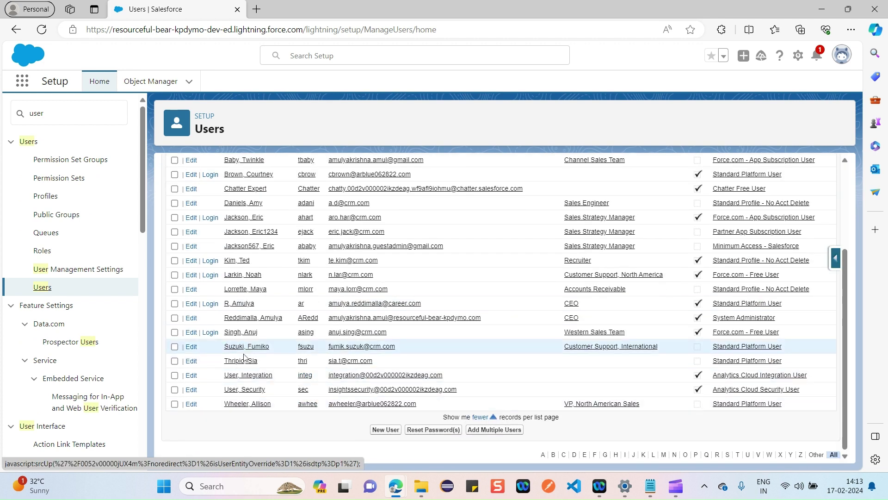
pyautogui.click(238, 347)
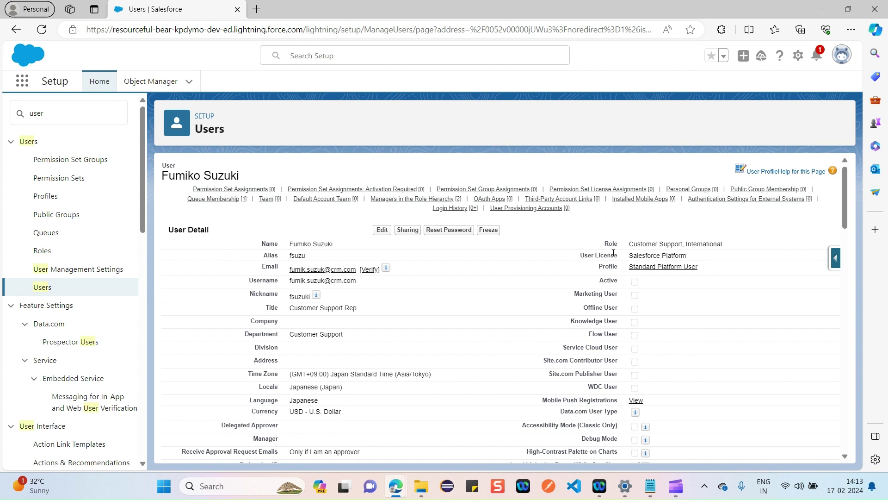
# Step: Compare the Role and Profile assignments in the opened user's details
pyautogui.moveTo(606, 243); pyautogui.dragTo(751, 244)
pyautogui.moveTo(599, 267); pyautogui.dragTo(753, 265)
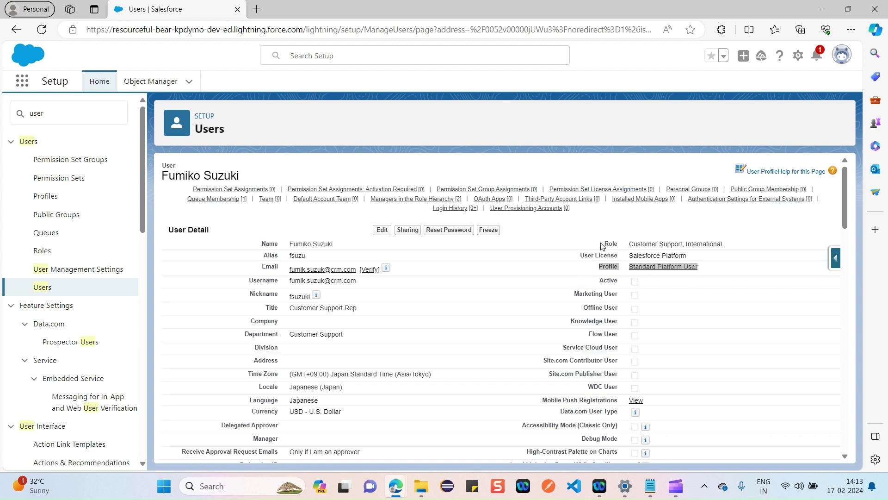
pyautogui.moveTo(604, 241); pyautogui.dragTo(724, 245)
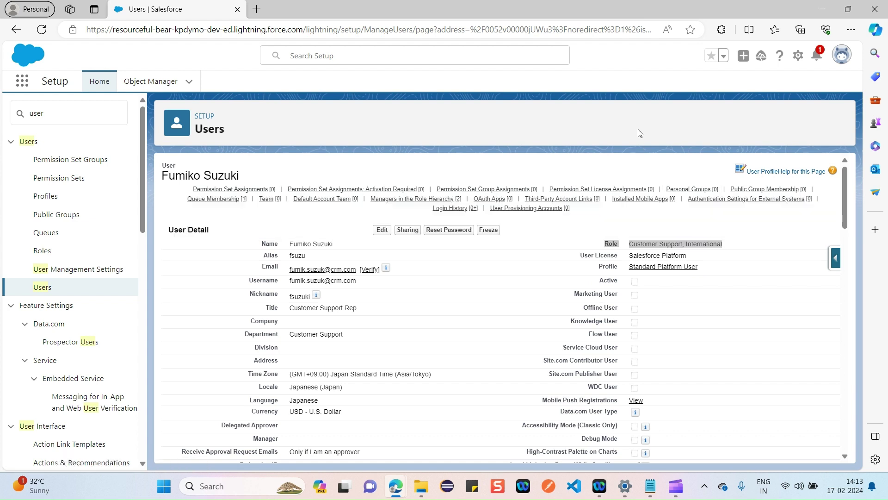
pyautogui.moveTo(597, 268); pyautogui.dragTo(734, 267)
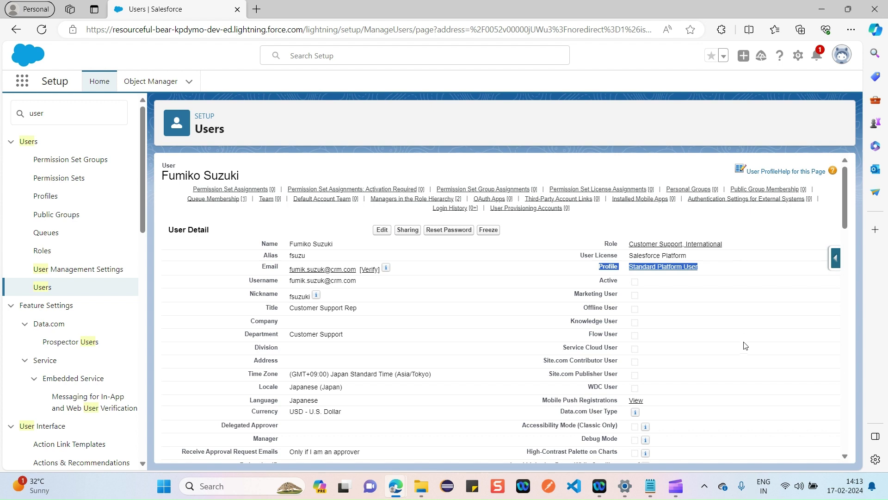